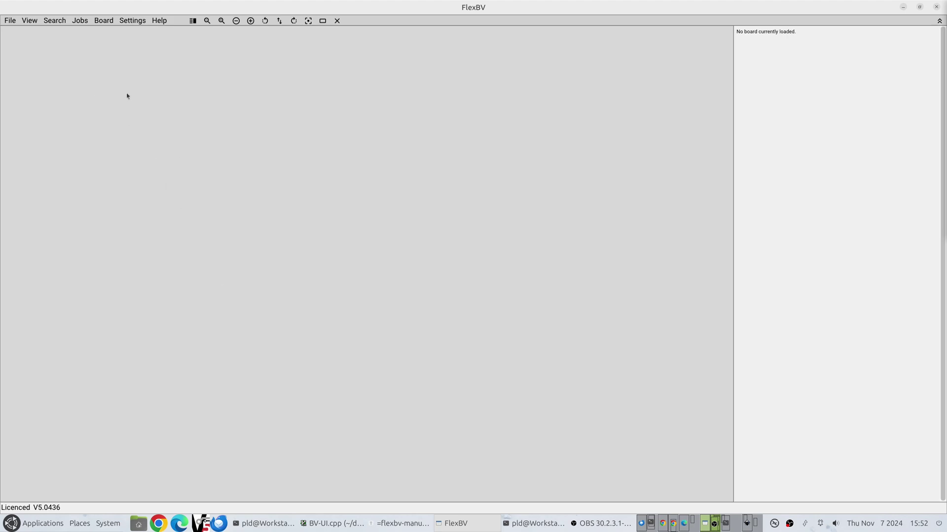
Step: Open the recent board file 820-02020.bvr and move its schematic PDF window off the board view
click(8, 21)
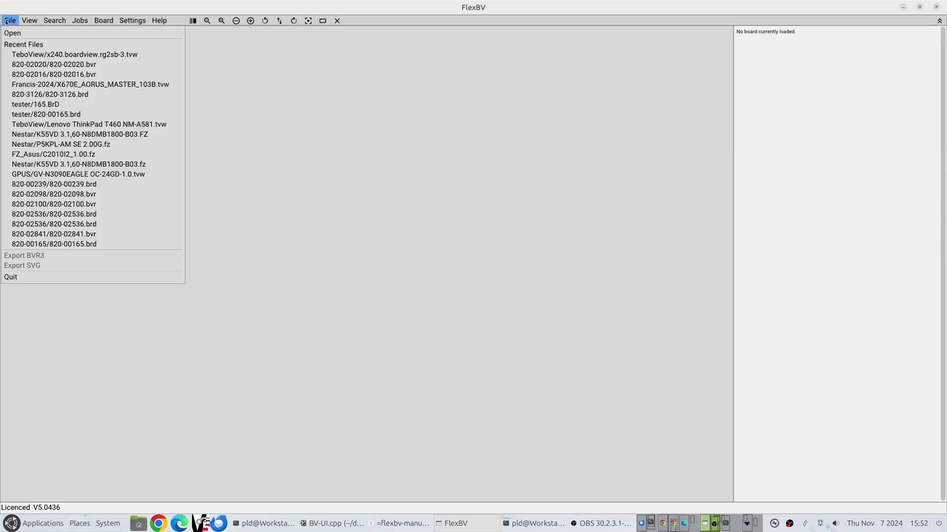
click(30, 70)
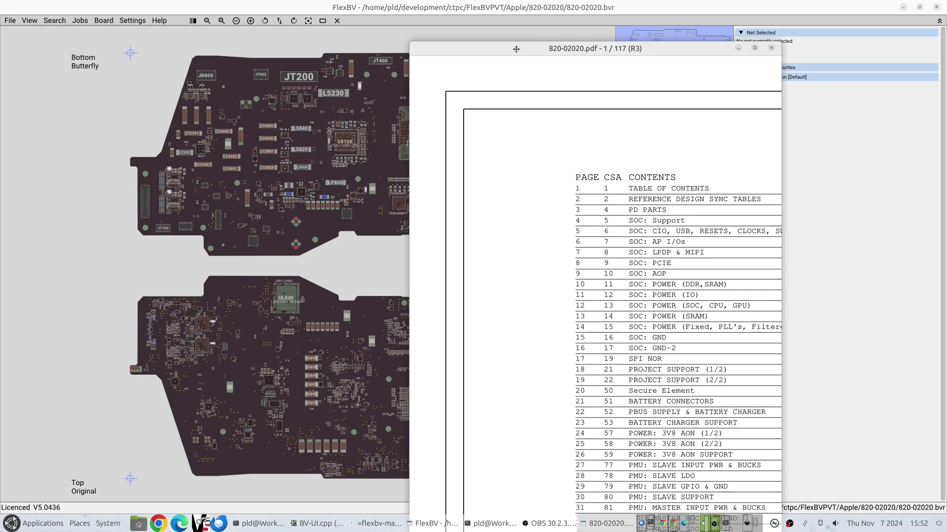
drag(506, 37, 946, 21)
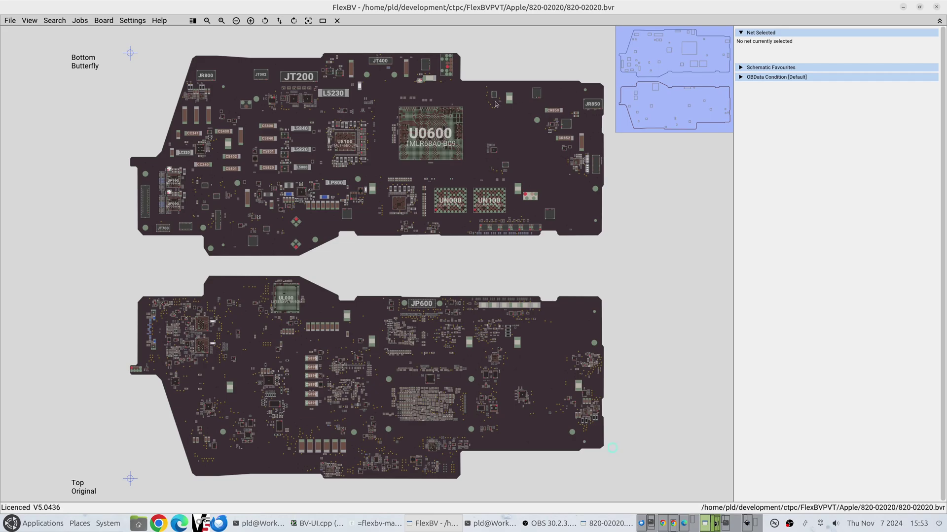
Step: Zoom in on the UF100 chip on the bottom board side to examine its pins and diode values
scroll(166, 187, up, 1)
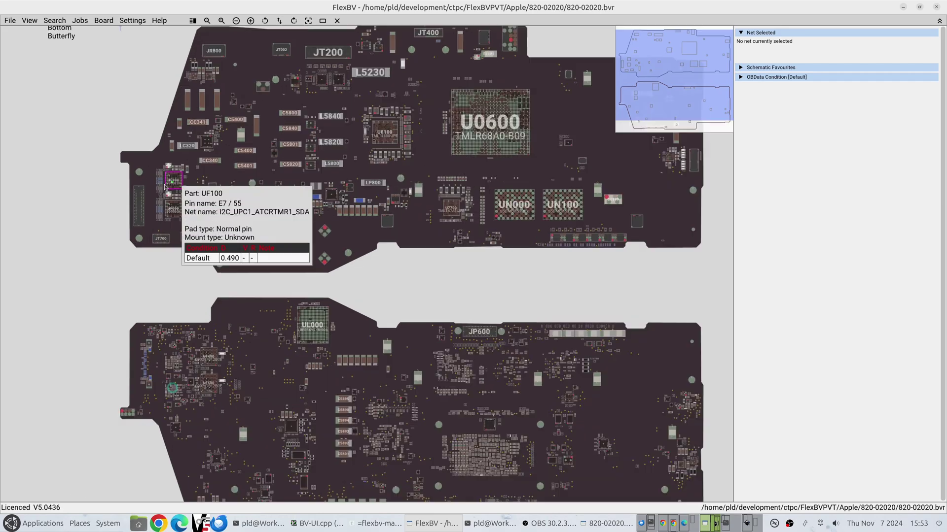
scroll(164, 185, up, 6)
drag(307, 273, 292, 347)
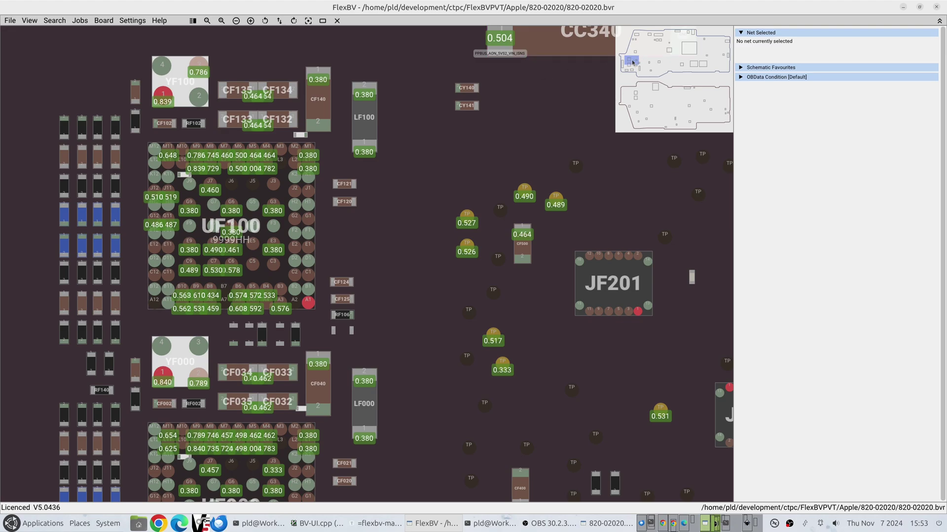
Step: Inspect different regions on both board sides by jumping between them on the overview map, including the U0600 chip
drag(632, 62, 634, 94)
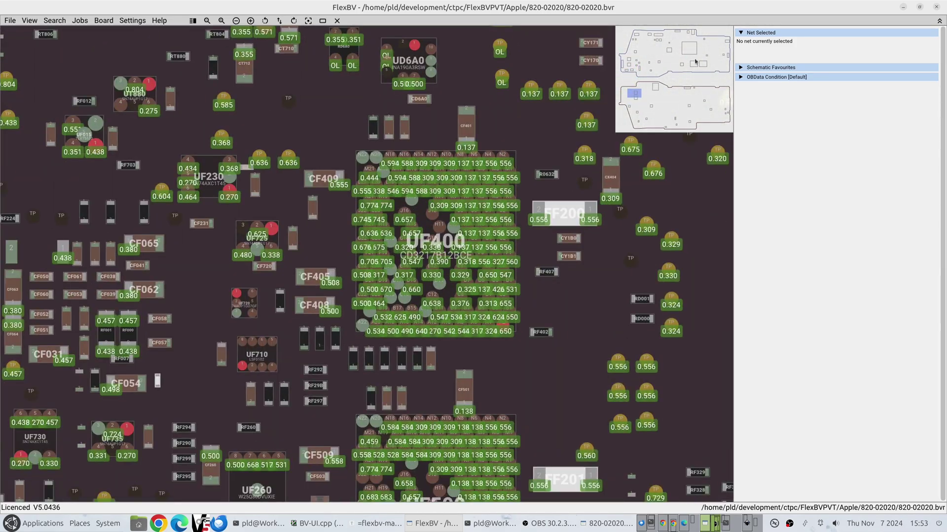
click(712, 52)
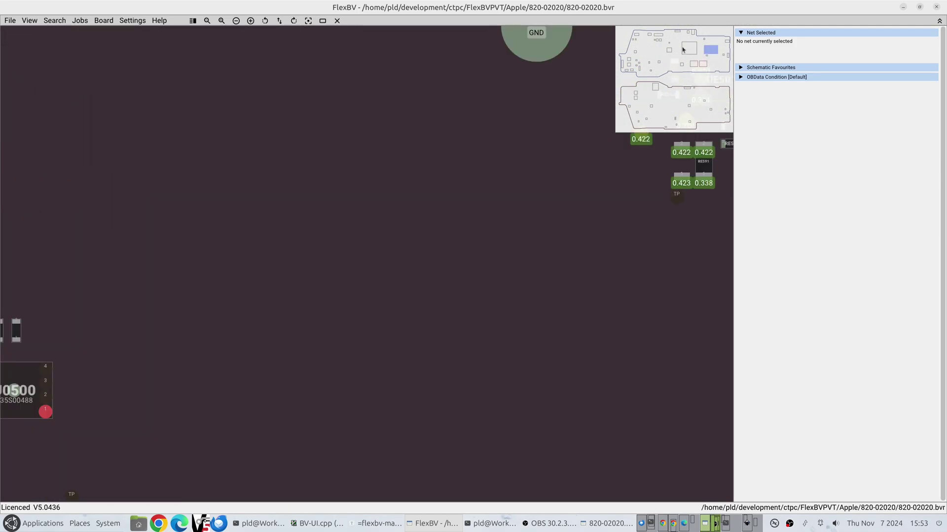
click(700, 60)
click(689, 49)
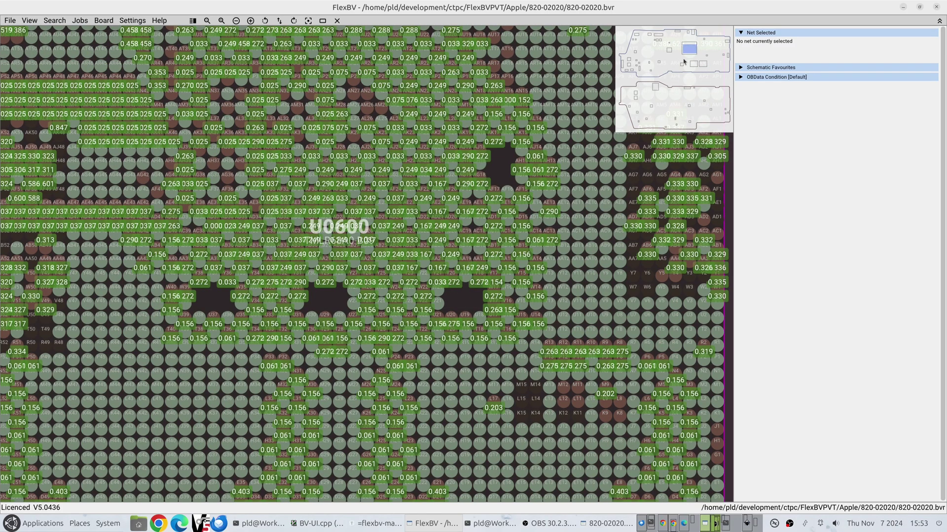
click(683, 59)
click(680, 74)
scroll(669, 72, down, 5)
scroll(669, 75, up, 4)
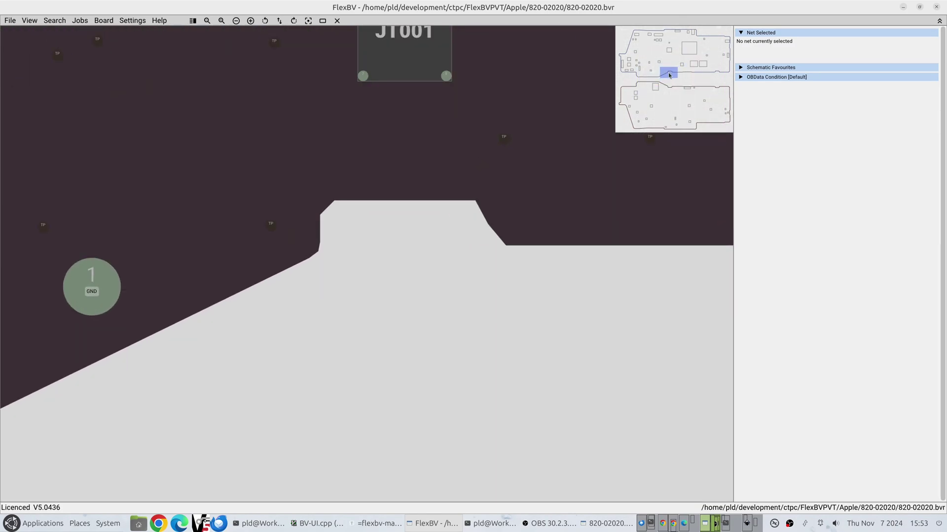
scroll(669, 75, down, 2)
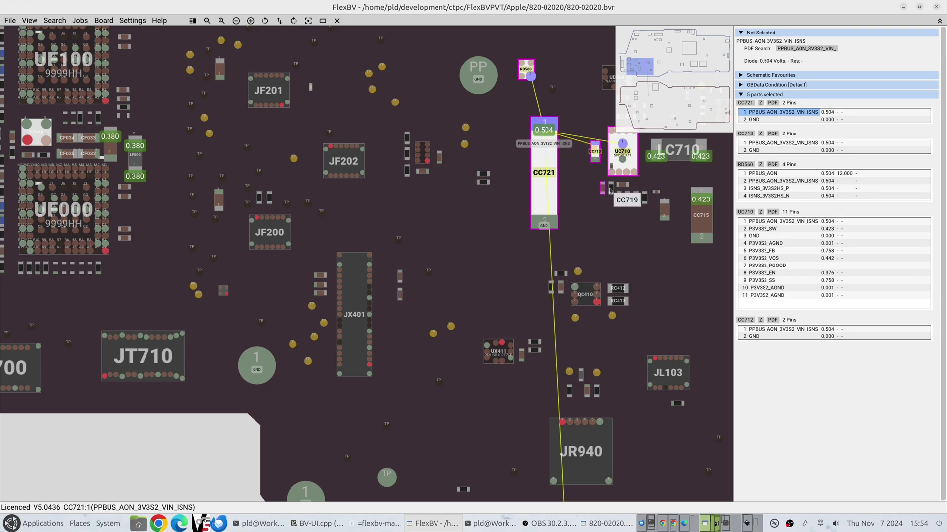
Step: Select net PP3V3_S2 at CC715 pin 1 and jump to its connected parts across both board sides using the overview map
click(701, 196)
drag(630, 196, 400, 249)
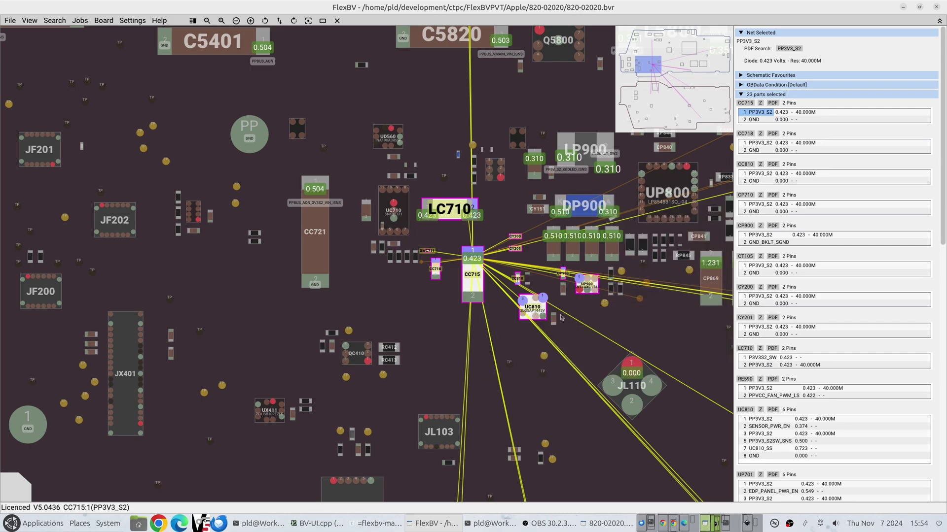
click(702, 120)
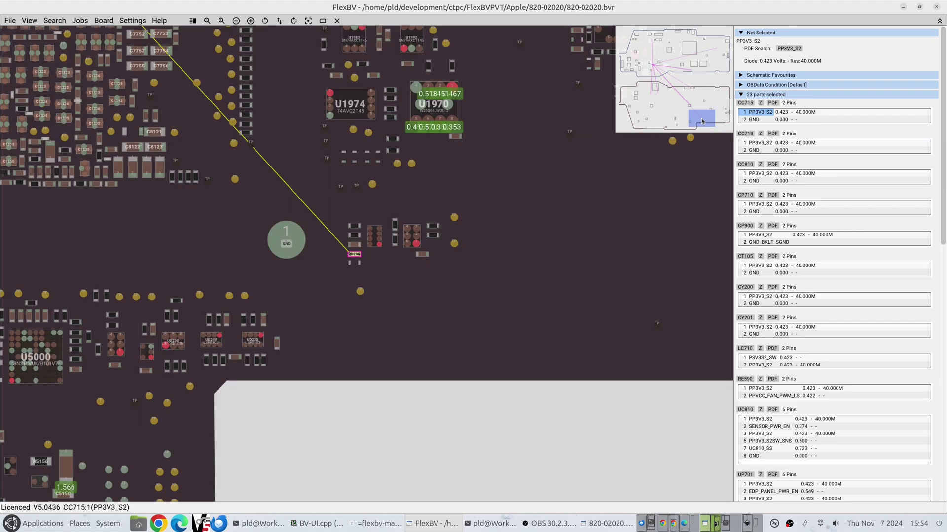
click(655, 95)
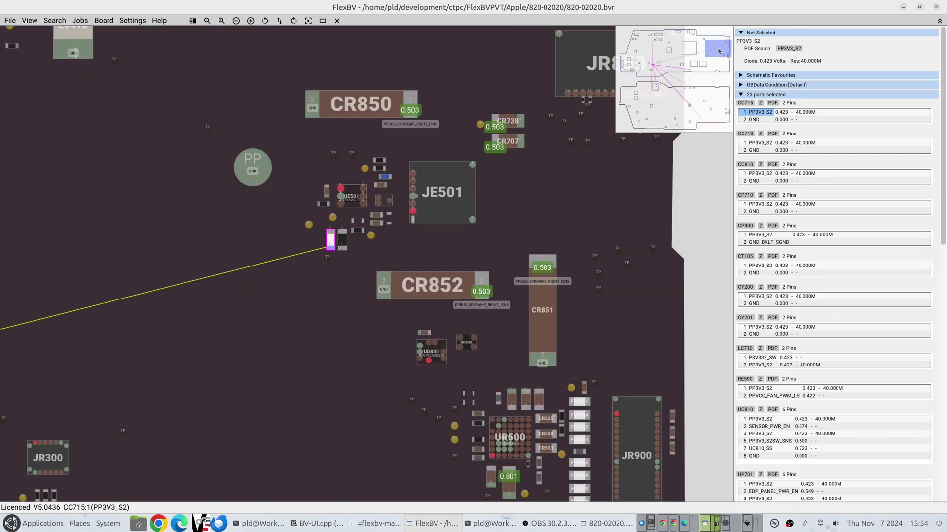
click(719, 51)
Step: Follow the PP3V3_S2 net line from the highlighted part near UE501 back across the board
drag(205, 203, 496, 201)
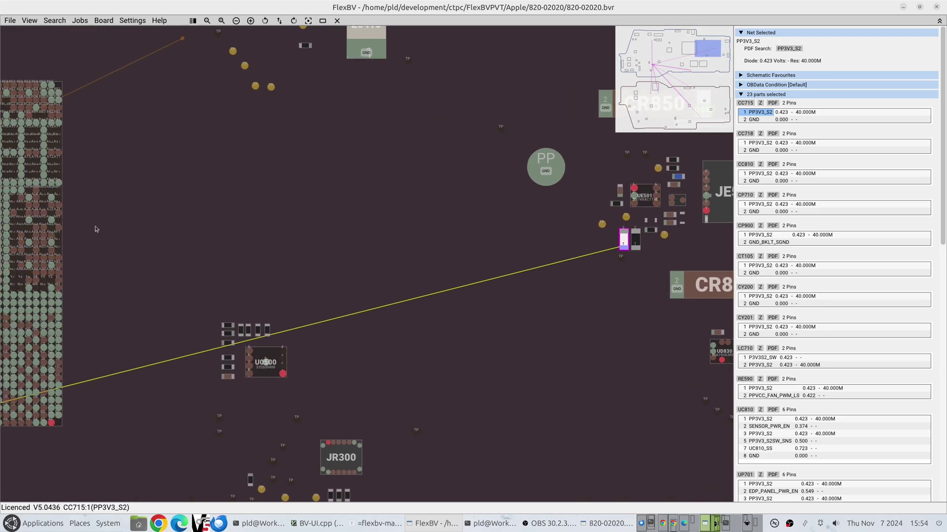
drag(95, 228, 493, 234)
drag(74, 259, 553, 249)
drag(303, 349, 454, 235)
drag(402, 294, 442, 175)
drag(428, 337, 421, 240)
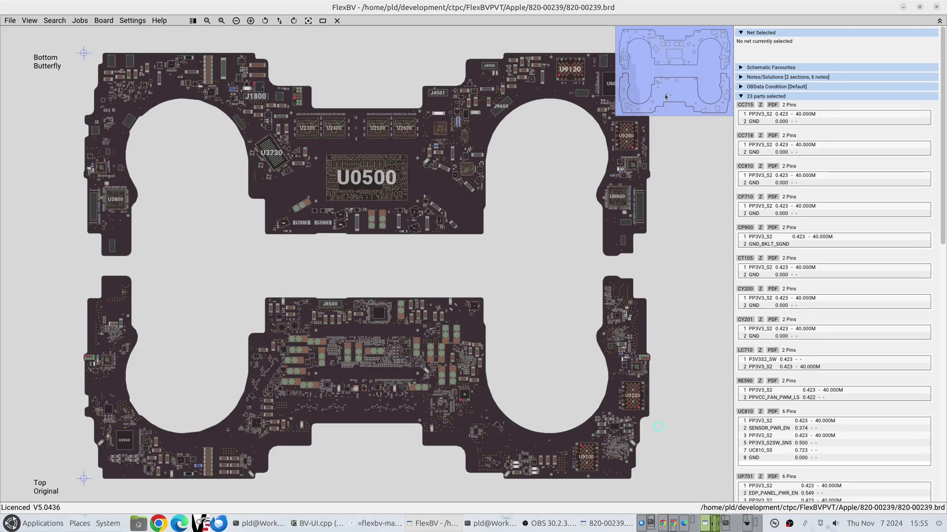
Step: Expand the Notes/Solutions of board 820-00239 and zoom in on the U3100 chip to examine its pins
click(754, 77)
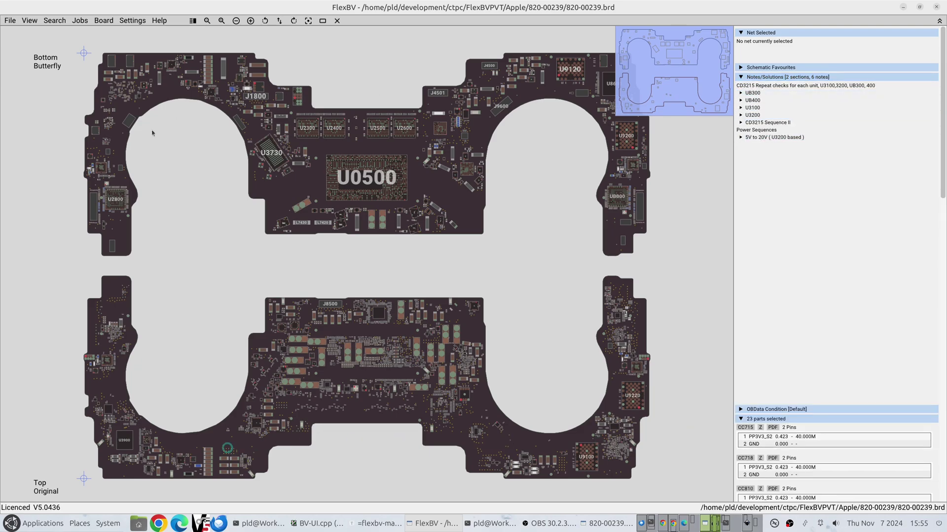
scroll(113, 373, up, 5)
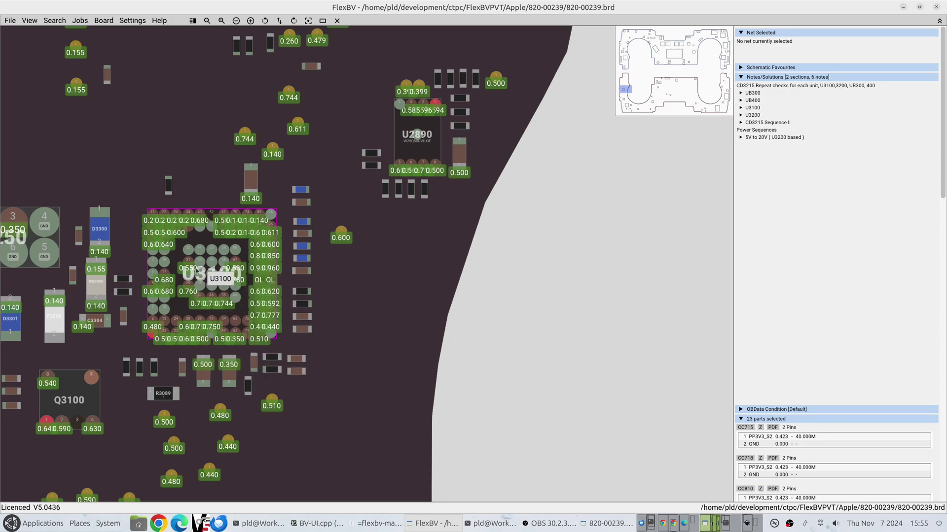
scroll(186, 271, down, 2)
scroll(186, 271, up, 4)
drag(185, 266, 265, 222)
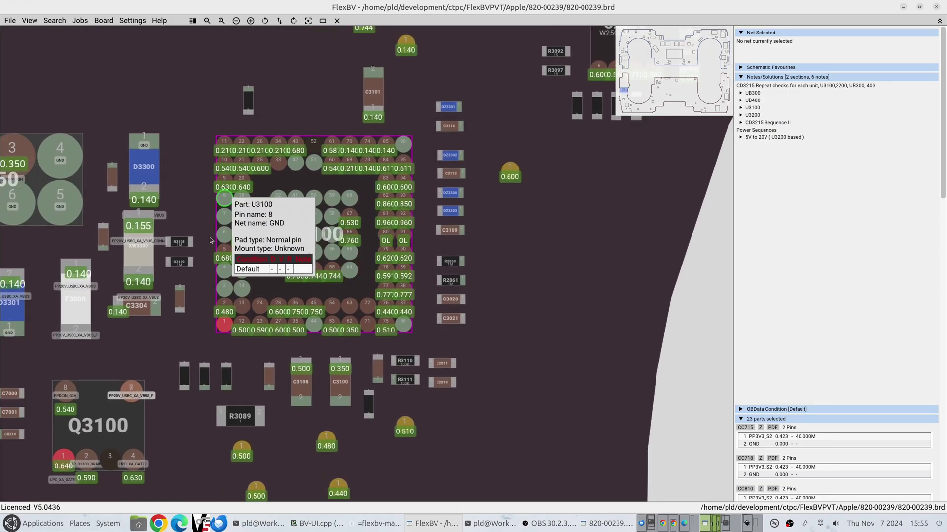
Step: Expand the UB300 checks and locate their linked test points FB200:1, CB308:1, CB305:1, CB306:1, CB304:1 and QB300:8 on the board
click(741, 92)
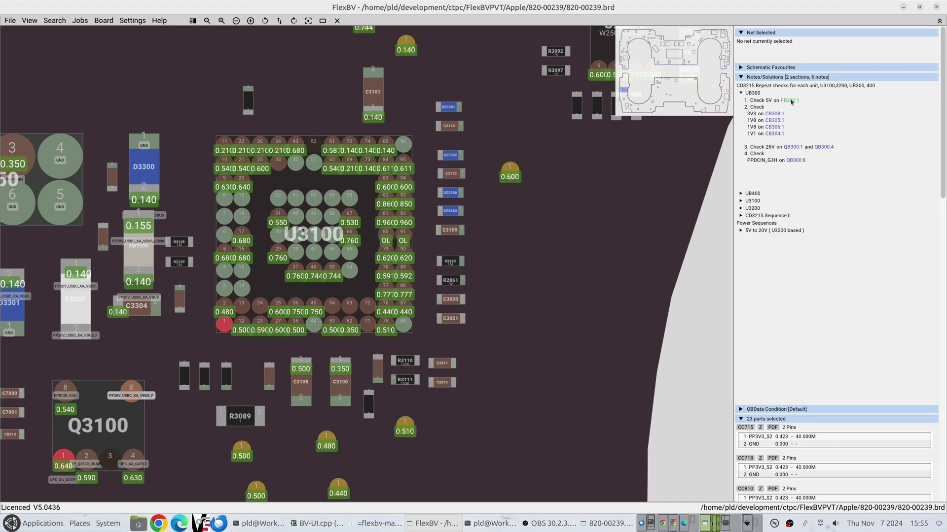
click(790, 100)
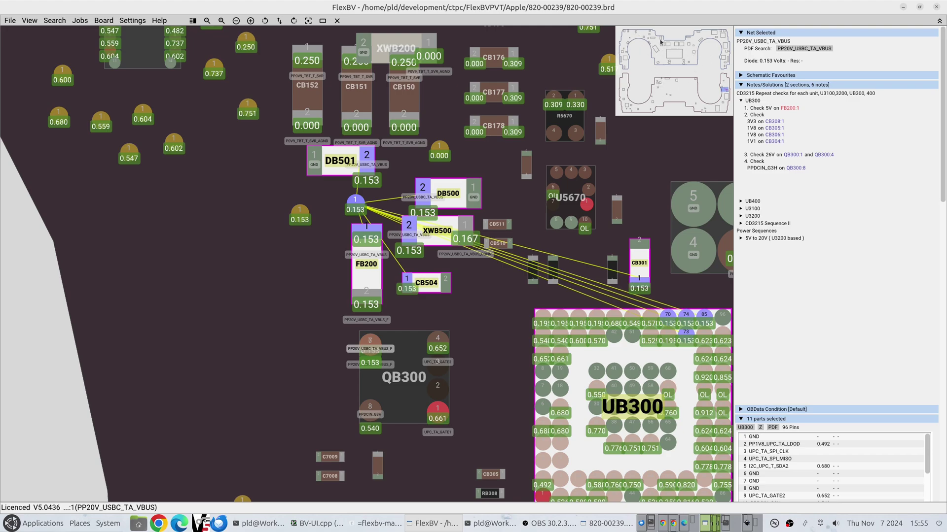
click(773, 122)
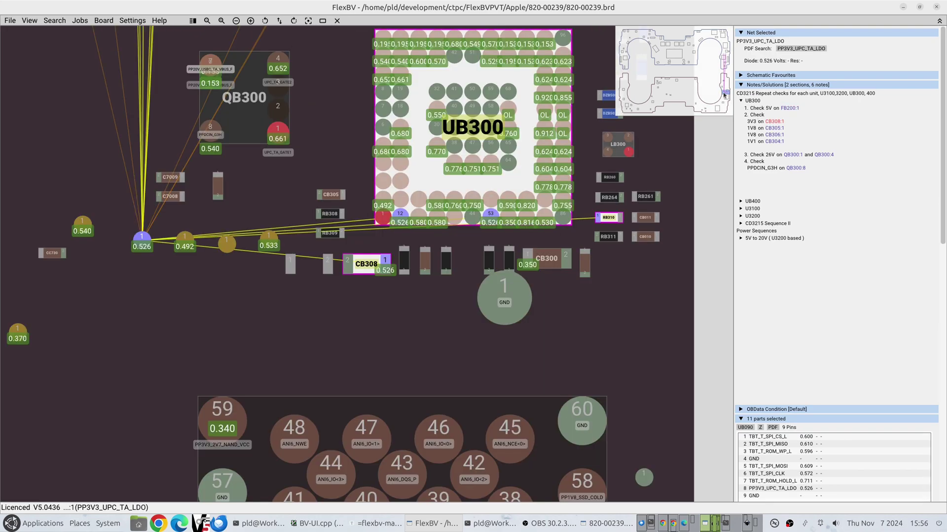
click(773, 128)
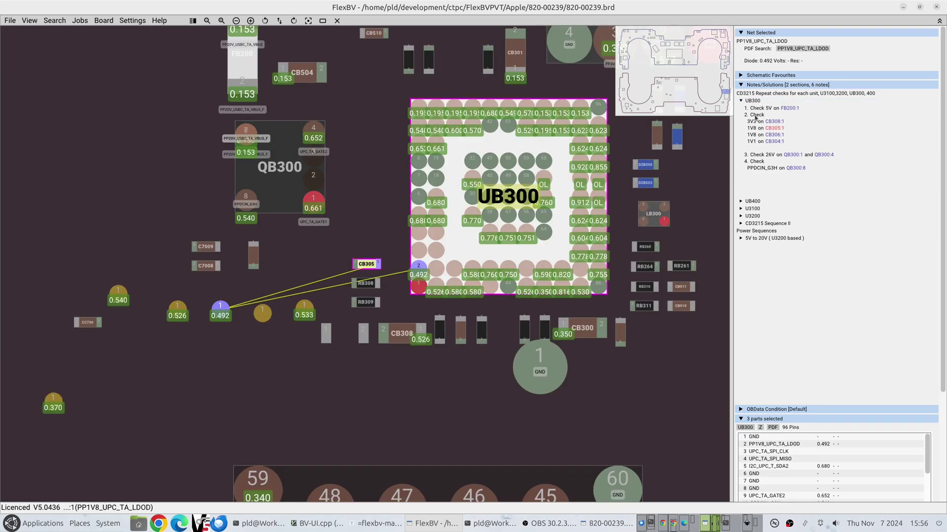
click(774, 134)
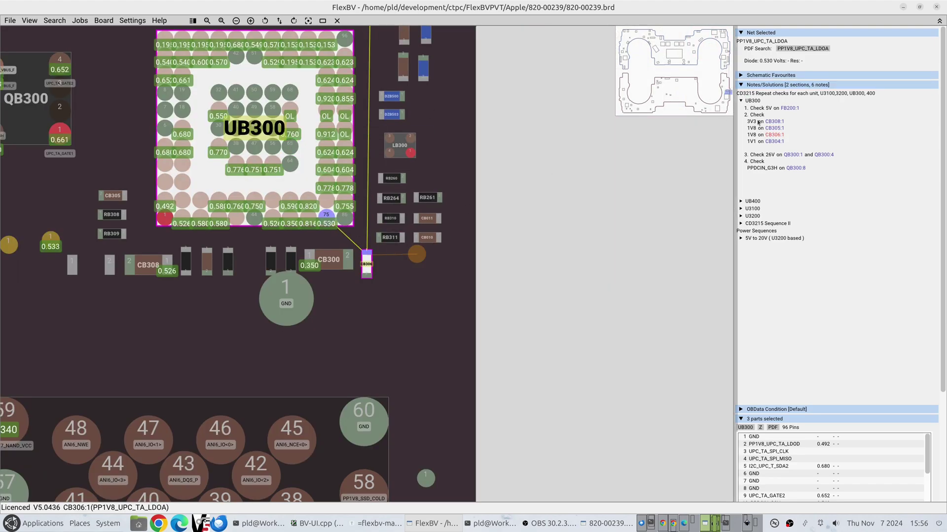
click(774, 141)
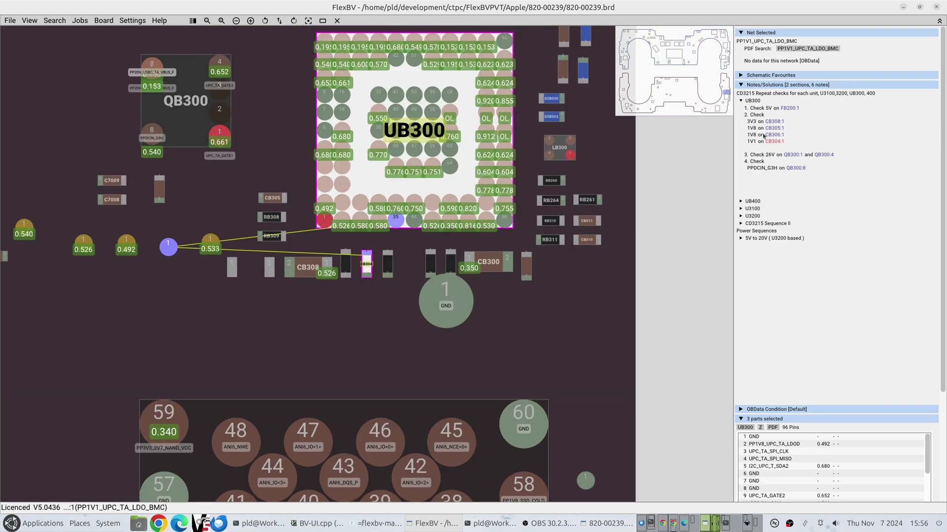
click(794, 156)
click(795, 168)
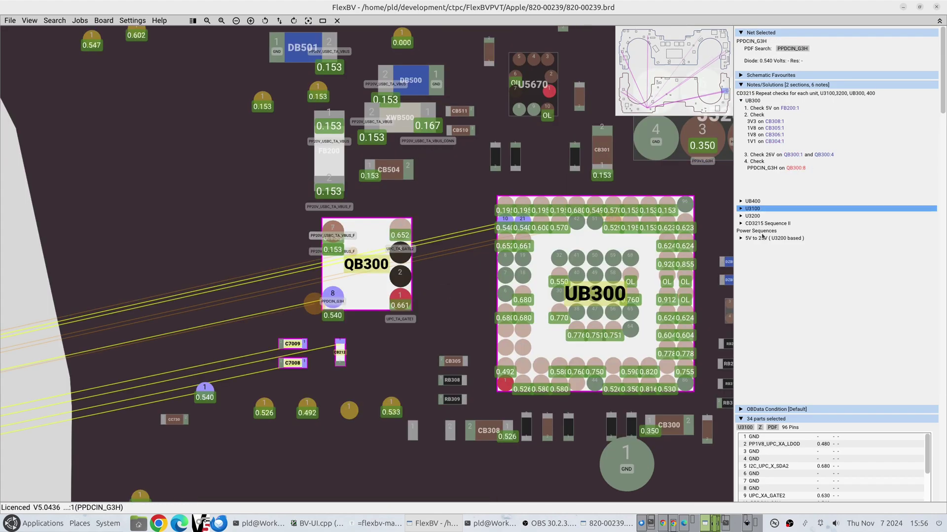
Step: Expand the 5V to 20V (U3200 based) power sequence and locate its linked points, including F3001:1, D6902:3 and R6915:1
click(740, 239)
click(822, 252)
drag(589, 346, 369, 368)
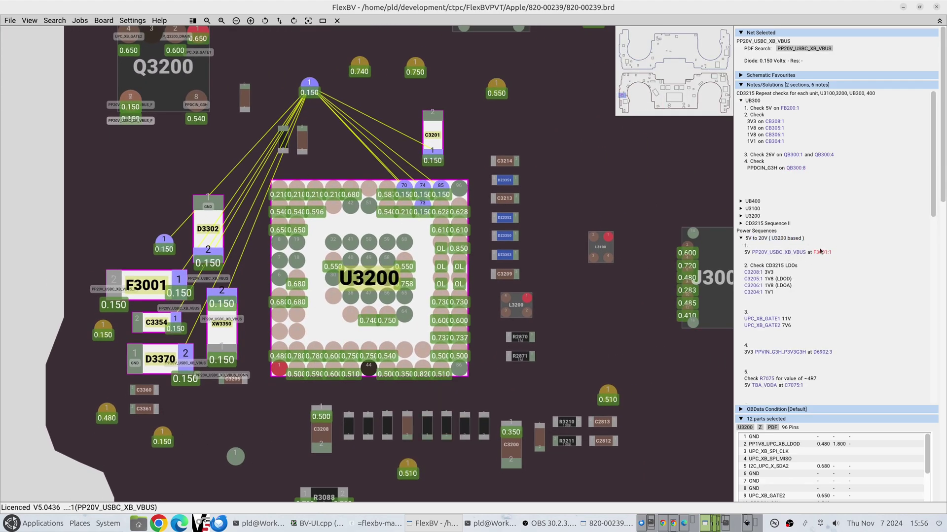
click(787, 352)
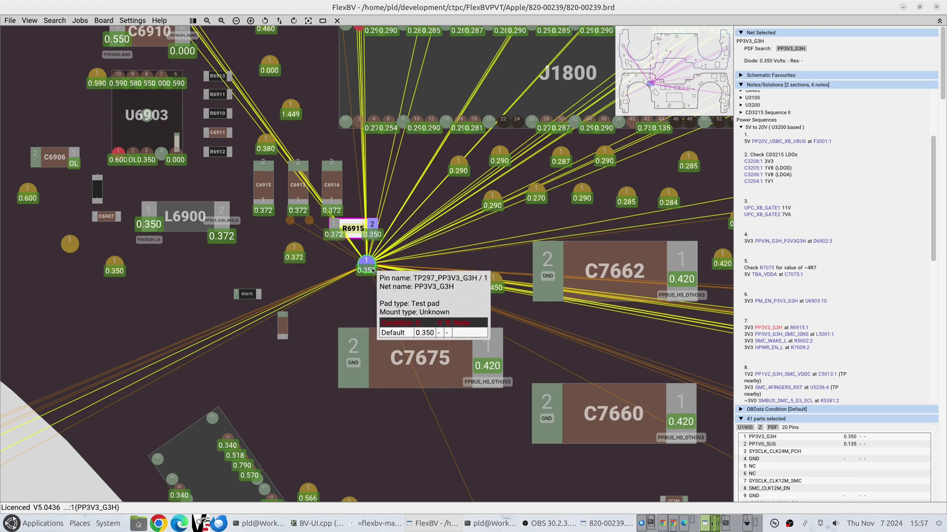
mouse_move(364, 269)
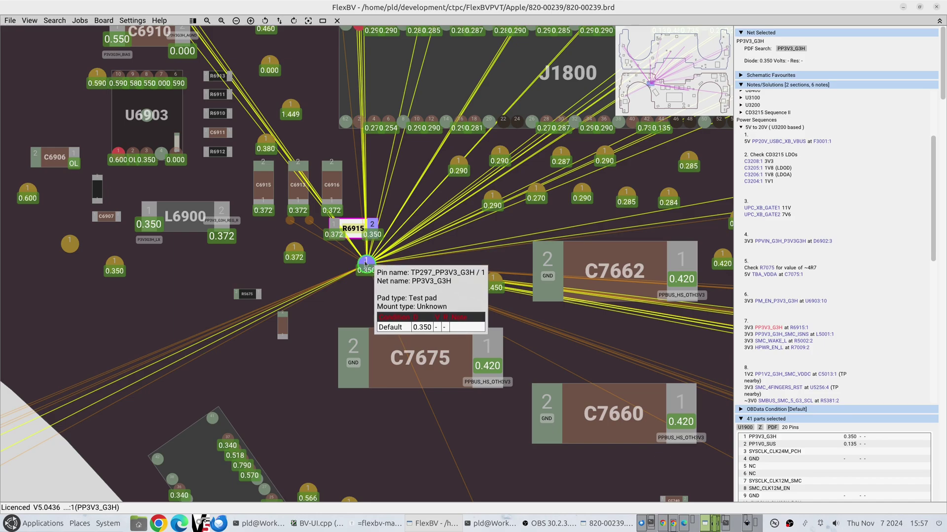
Step: Examine the PP3V3_G3H net connections radiating from the test pad near R6915, from U3200 across to U2300 and U0500
scroll(477, 280, down, 3)
drag(527, 285, 396, 281)
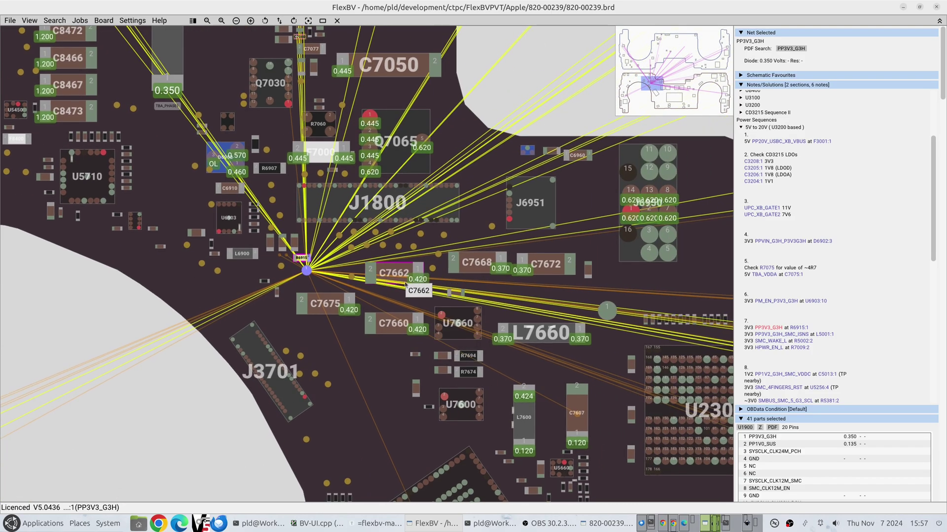
drag(533, 327, 399, 311)
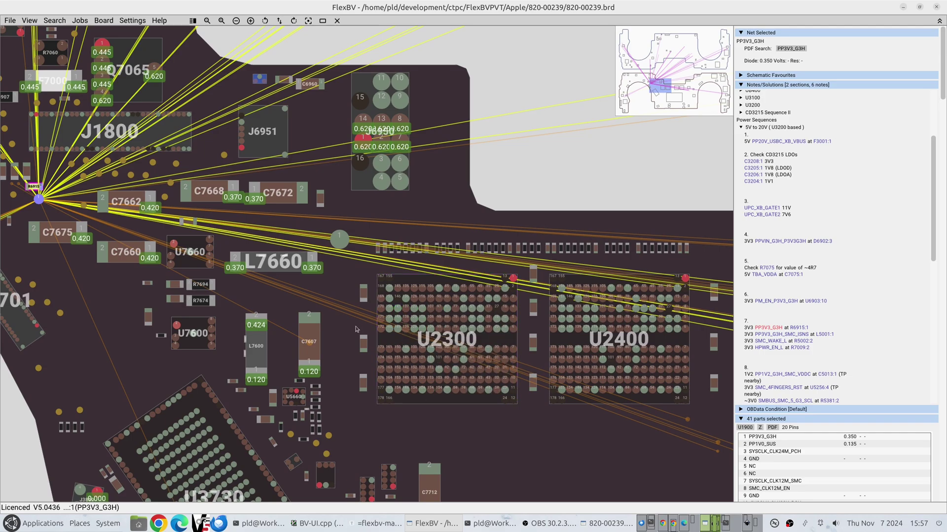
scroll(349, 320, up, 1)
scroll(297, 316, up, 3)
scroll(298, 317, down, 6)
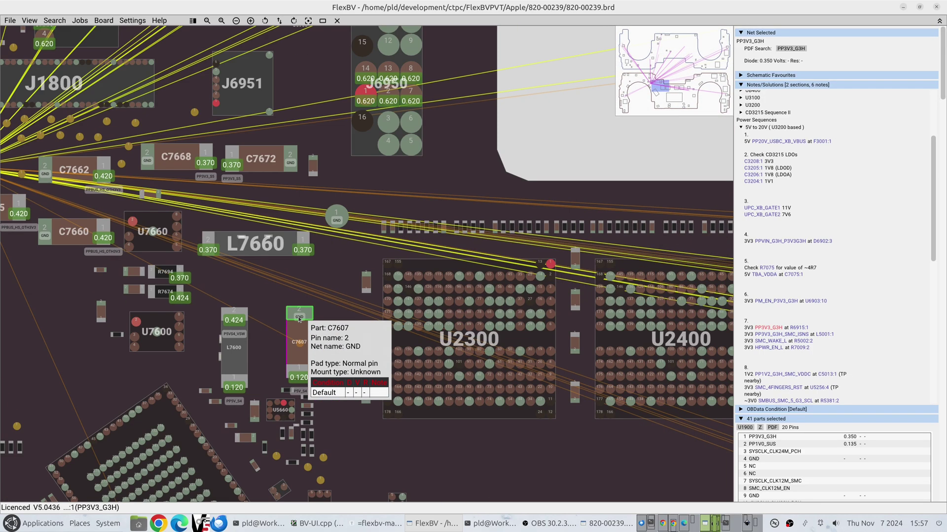
drag(273, 253, 435, 240)
scroll(435, 240, left, 5)
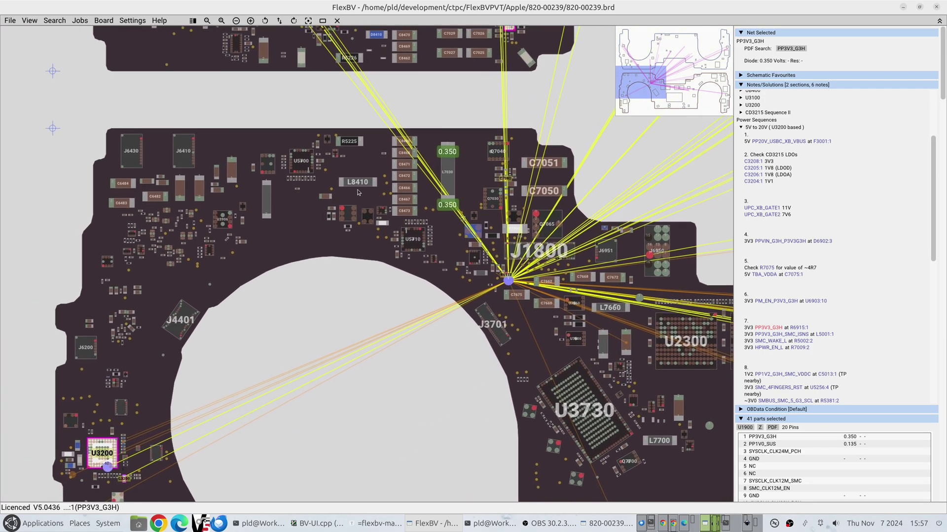
scroll(522, 241, right, 7)
scroll(522, 241, down, 3)
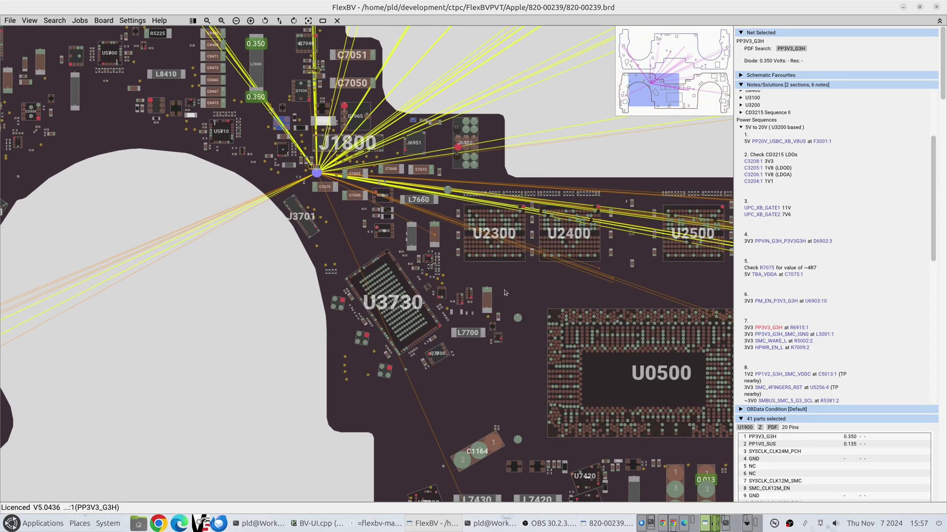
scroll(382, 194, right, 5)
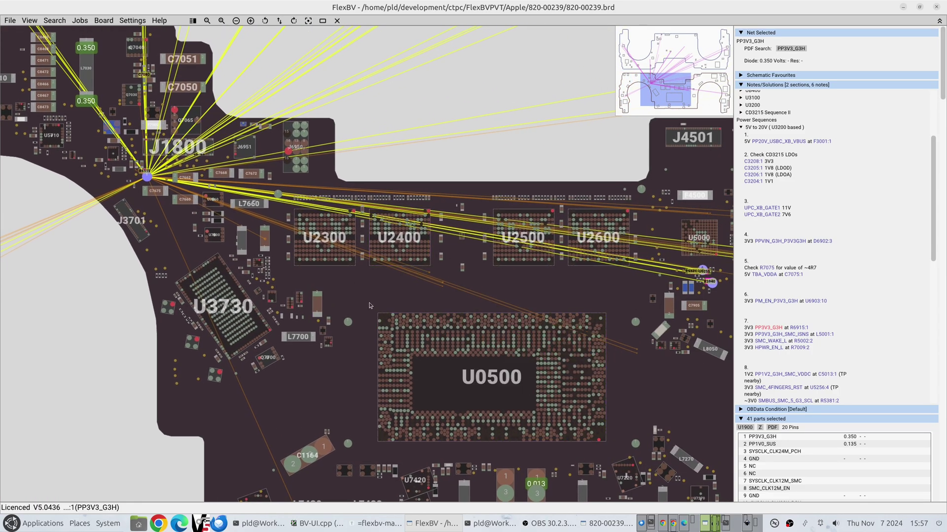
Step: Open the mini map section of the program preferences and set the map's width to 339 px
click(132, 21)
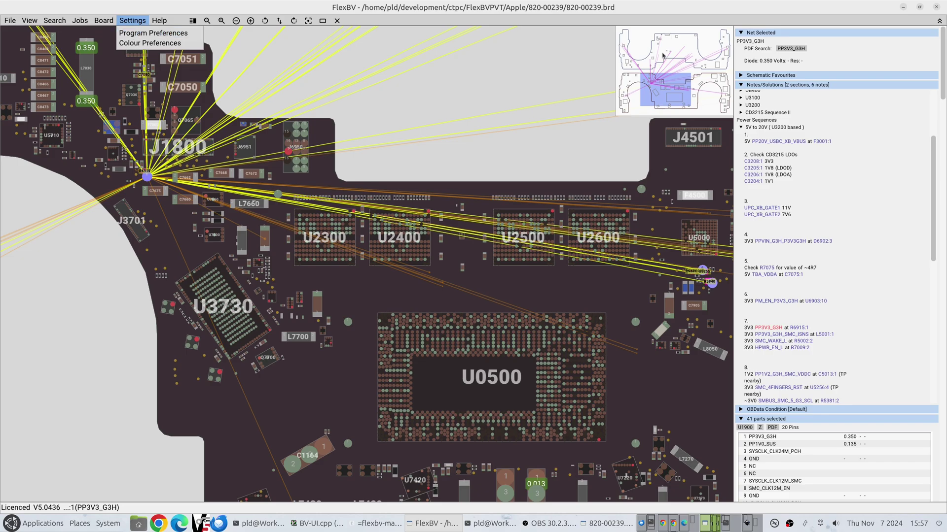
click(147, 33)
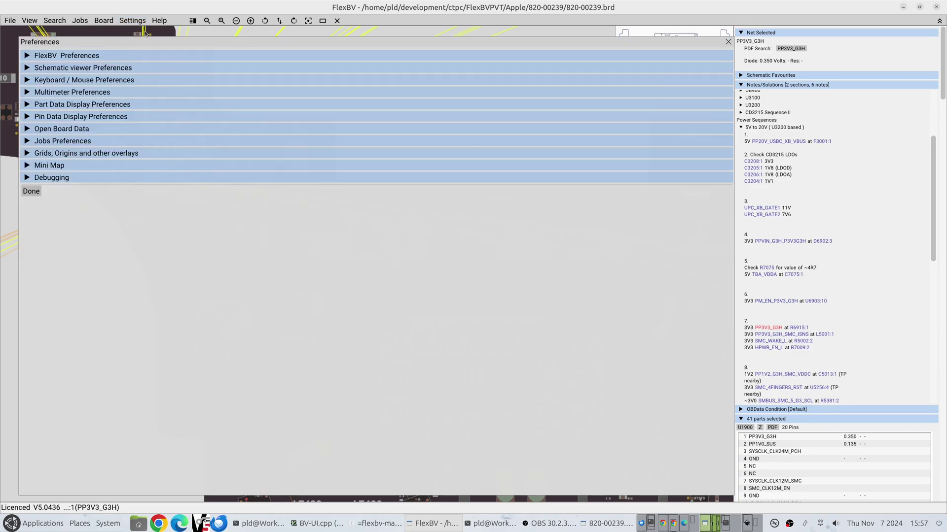
click(27, 165)
drag(169, 184, 253, 290)
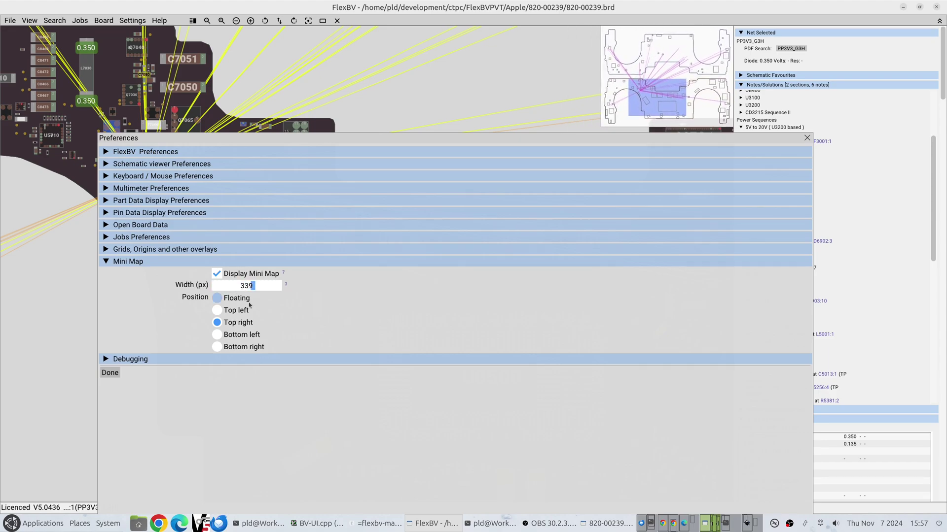
Step: Try the mini map in the top left, bottom left and bottom right positions
click(217, 310)
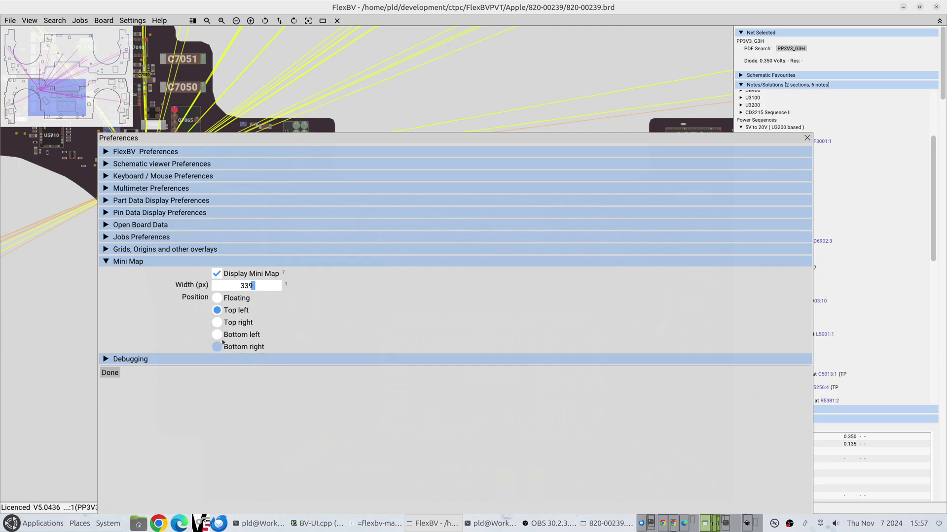
click(216, 334)
click(216, 347)
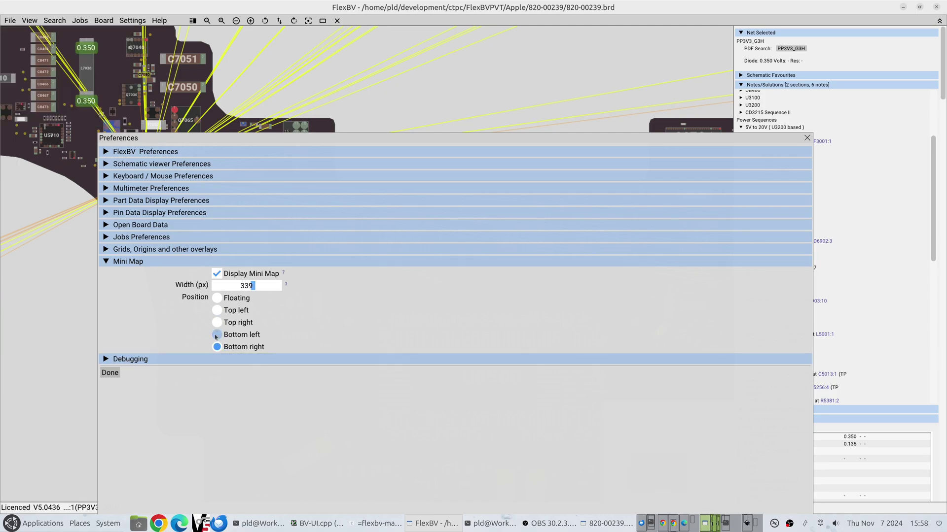
Step: Set the mini map to Floating, close the preferences, place the map over the notes sidebar and try zooming with it
click(217, 298)
click(806, 137)
mouse_move(805, 136)
mouse_down()
mouse_move(622, 110)
mouse_move(793, 169)
mouse_move(819, 141)
mouse_up()
scroll(830, 181, down, 3)
scroll(829, 181, up, 4)
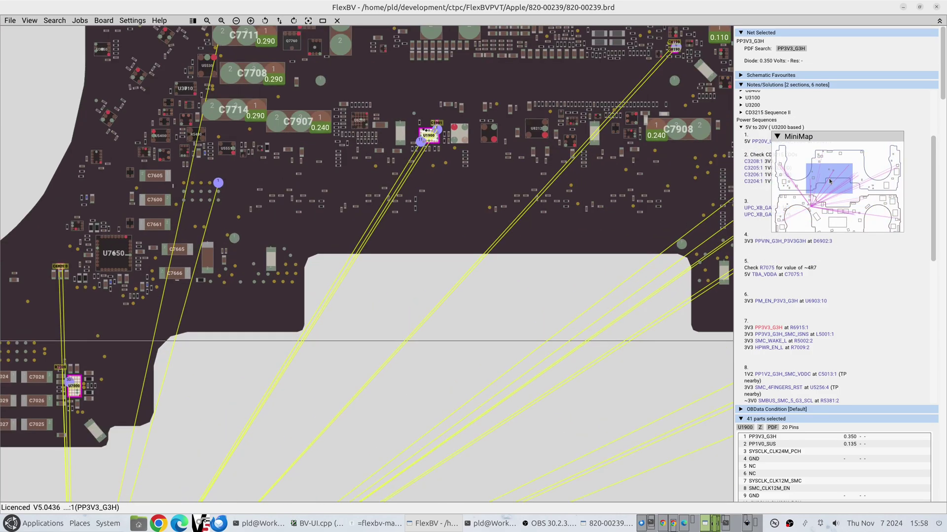
Step: Turn off the fill of the MiniMap coverage area in the colour preferences and close them
click(132, 21)
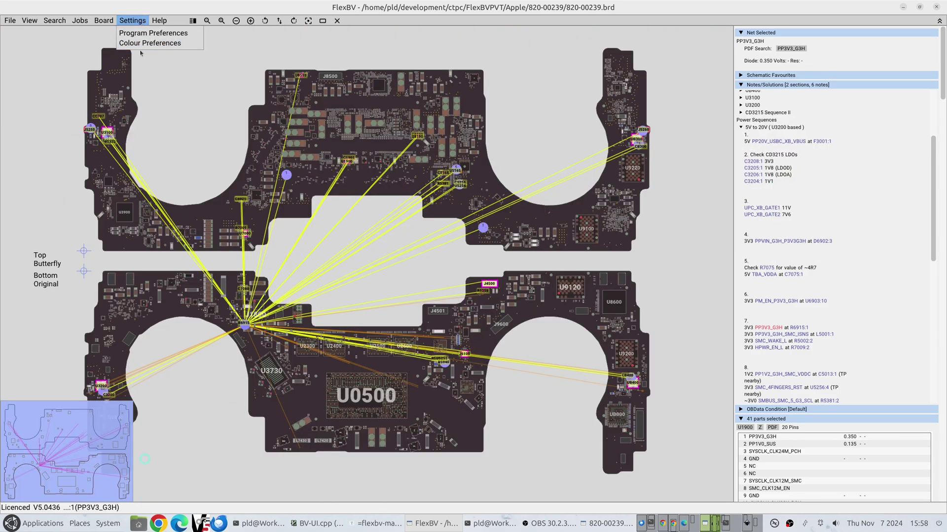
click(148, 43)
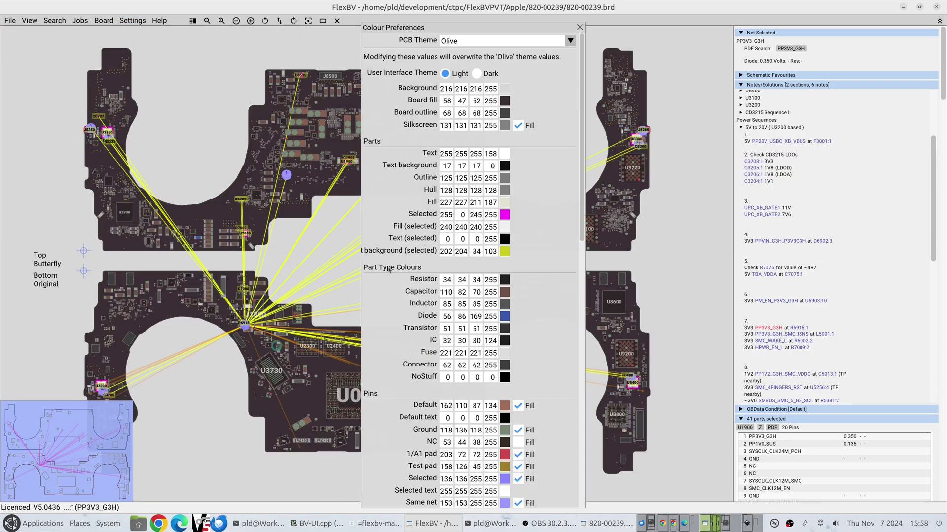
scroll(548, 345, down, 4)
scroll(549, 345, down, 5)
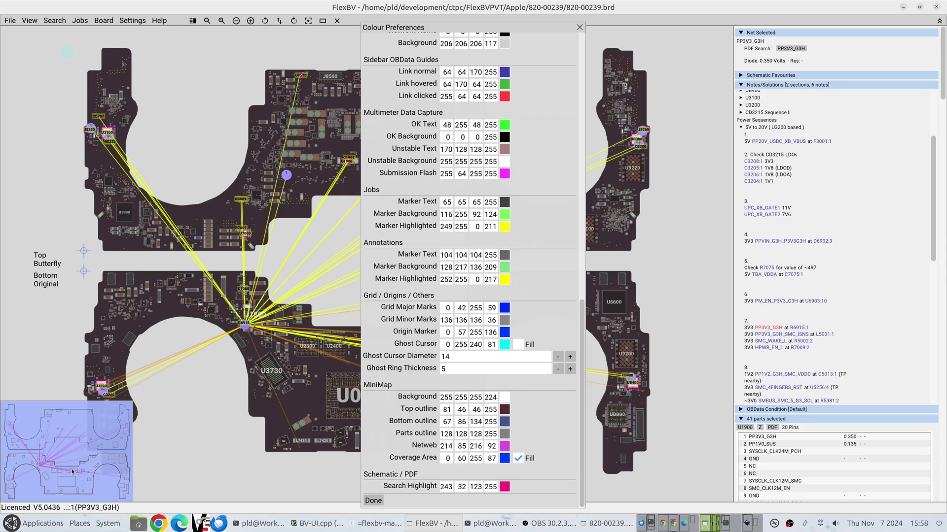
click(518, 459)
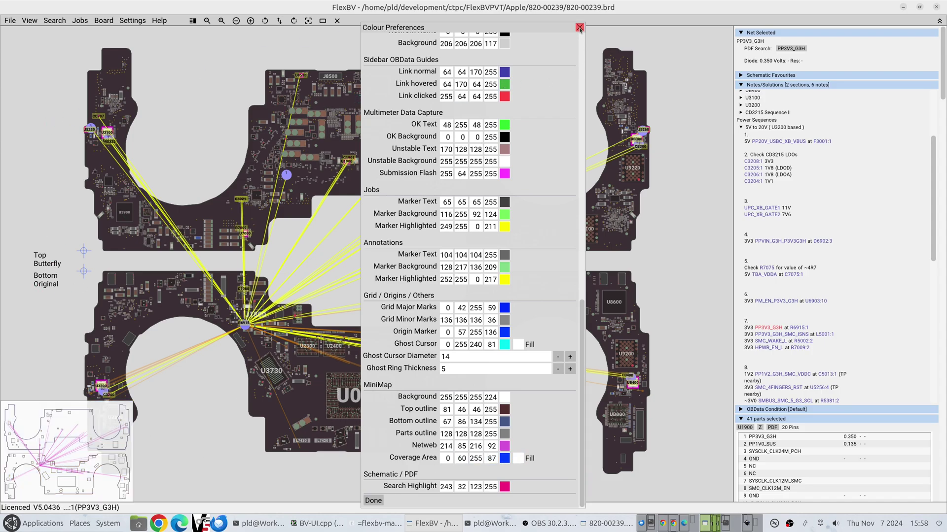
click(579, 27)
Step: Examine the board from the J1800 area across U2300 and U0500 to J4500, following the outlined coverage area on the mini map
scroll(257, 319, up, 5)
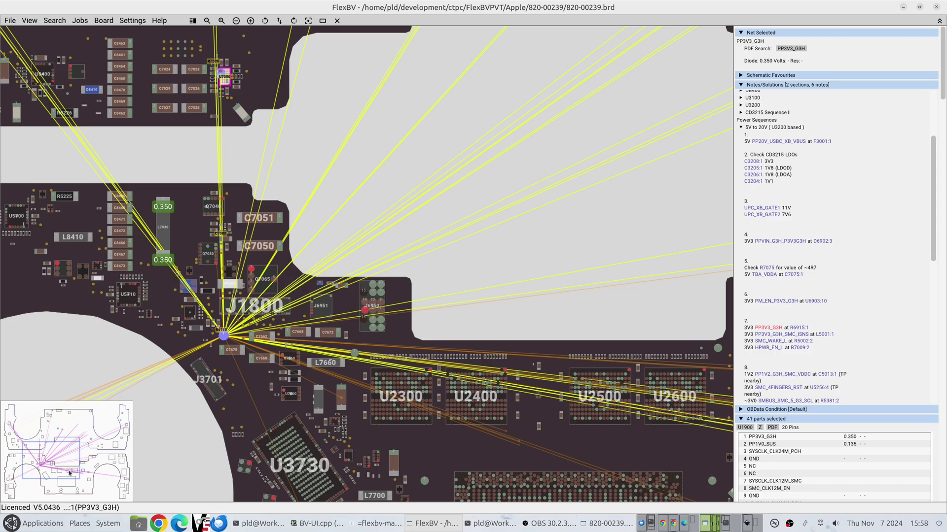
drag(288, 392, 531, 481)
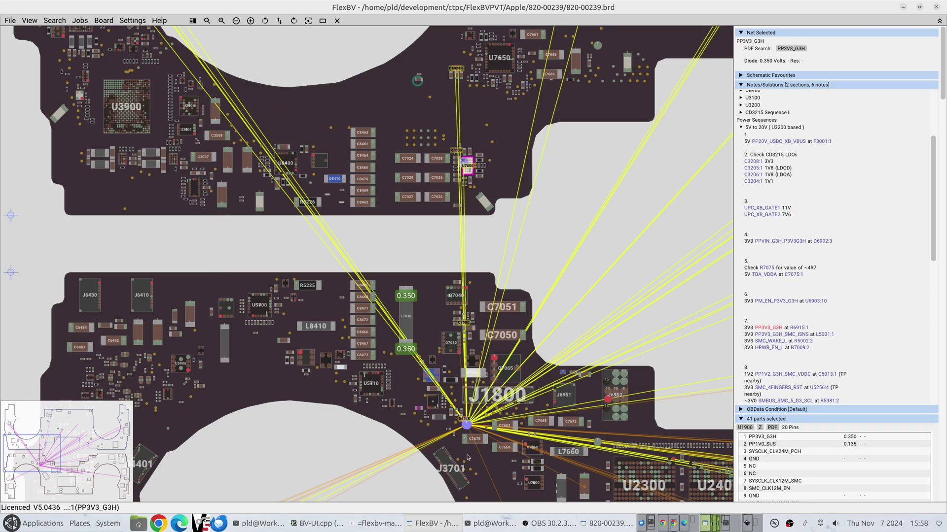
drag(654, 451, 422, 286)
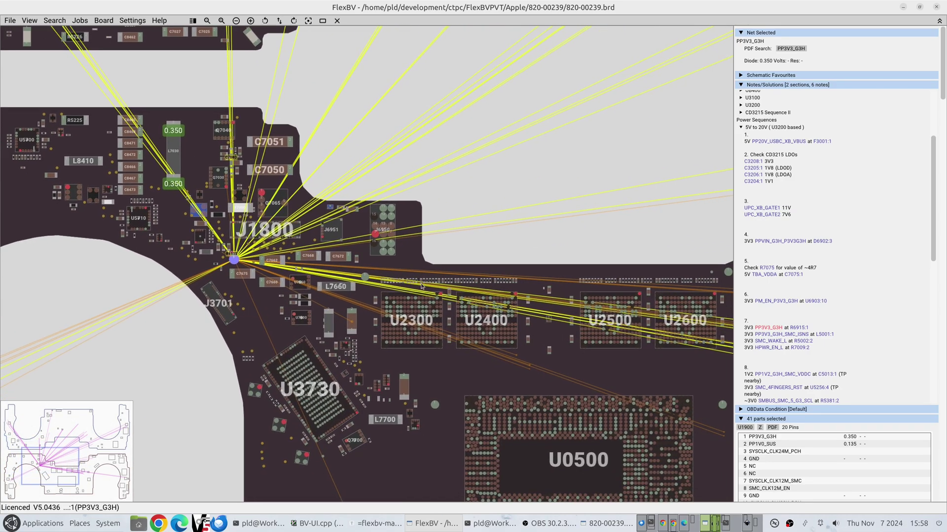
drag(573, 410, 437, 331)
drag(591, 310, 500, 304)
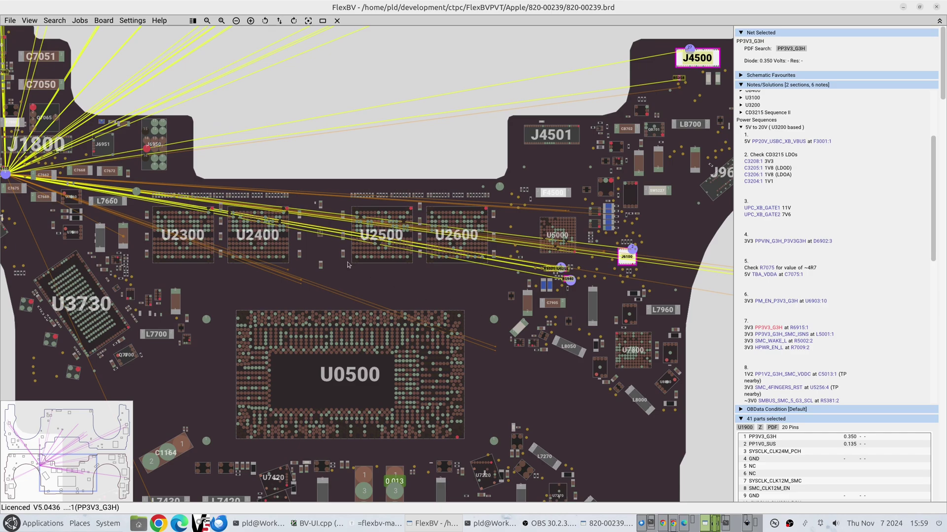
drag(348, 264, 417, 239)
scroll(402, 393, down, 3)
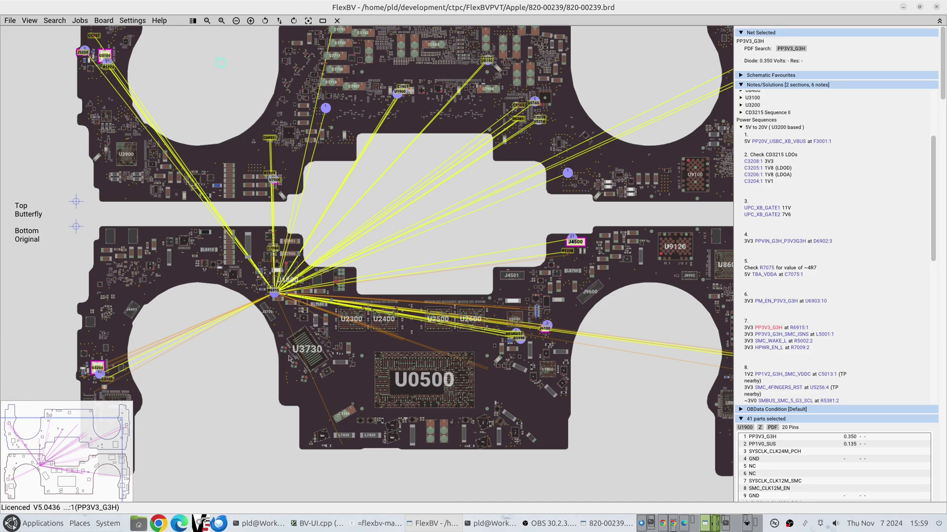
Step: Inspect the areas around U5710, U2800 and U3100 up close, tracking each location on the mini map
scroll(309, 299, up, 8)
drag(310, 299, 708, 364)
drag(202, 232, 677, 369)
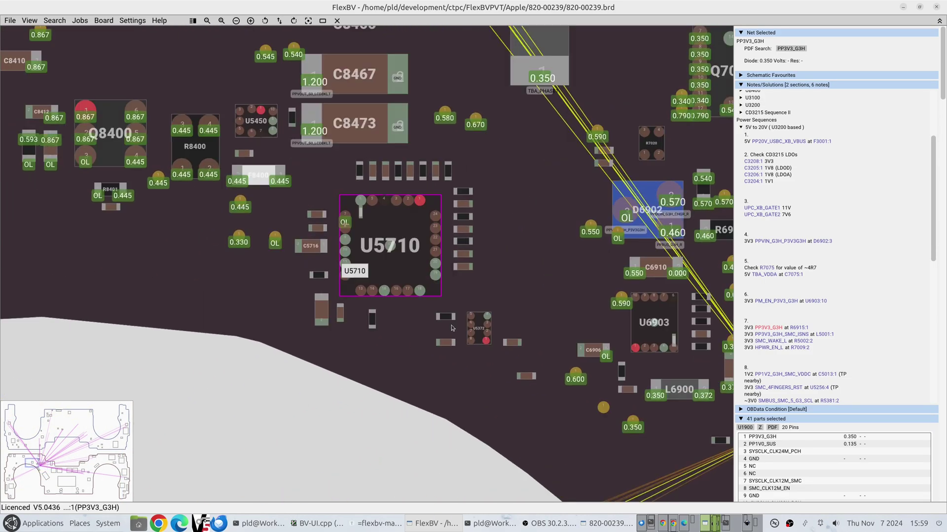
scroll(452, 328, down, 6)
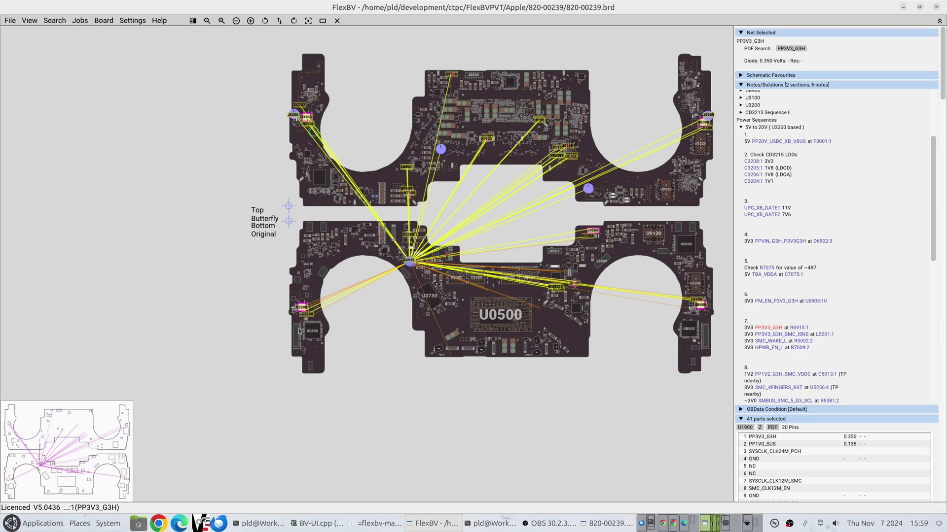
scroll(299, 331, up, 8)
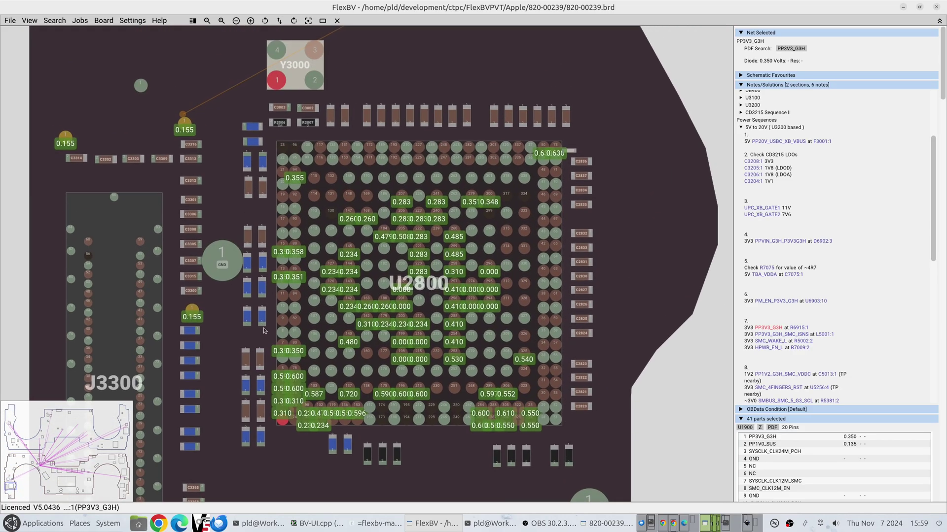
scroll(267, 309, down, 4)
drag(4, 499, 24, 427)
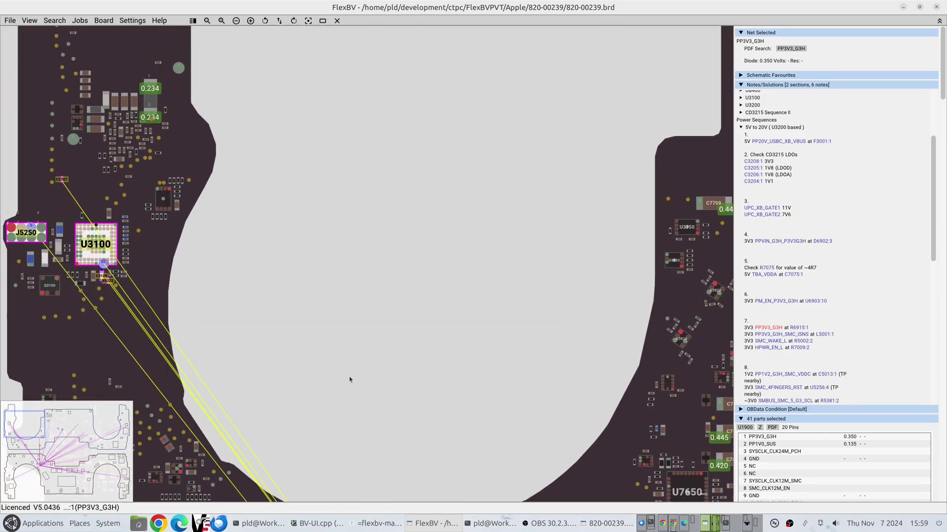